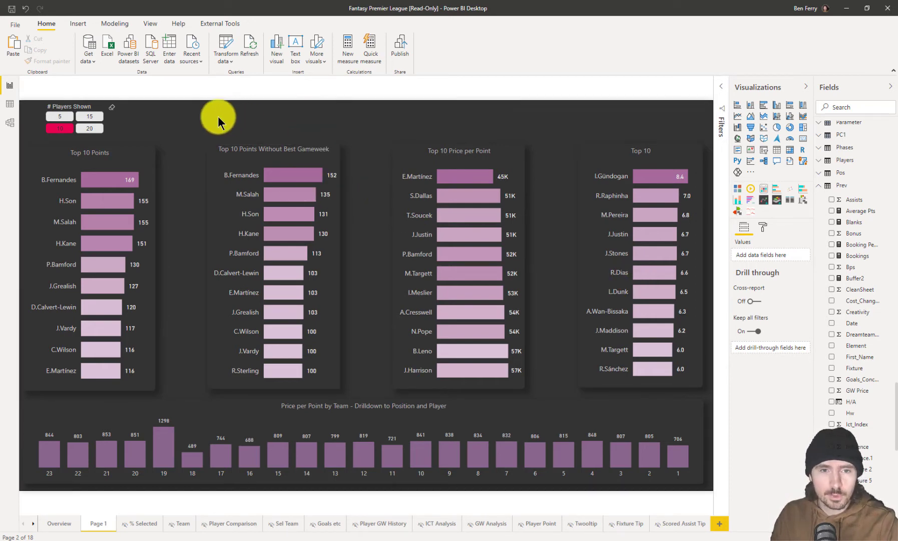
Step: Select the four Page 1 bar charts together, including Top 10 Points
drag(194, 116, 721, 401)
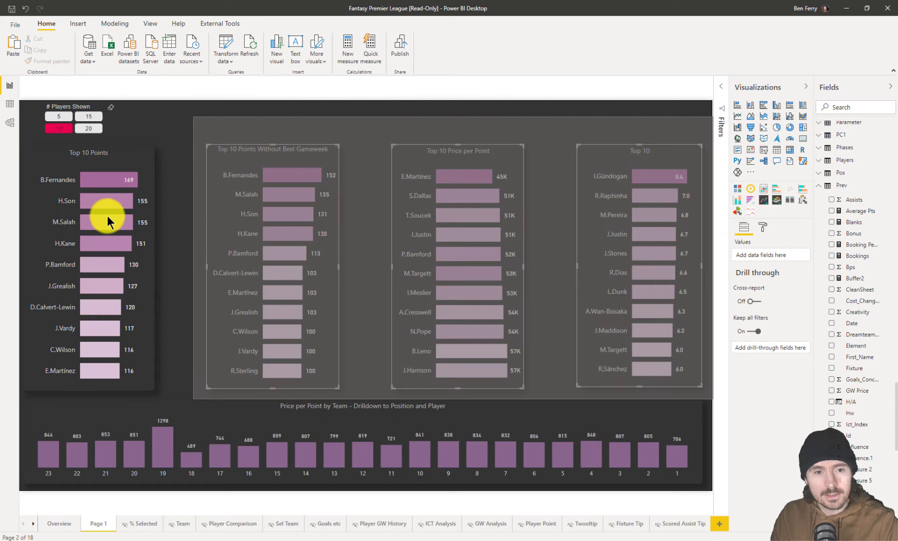
ctrl+click(104, 217)
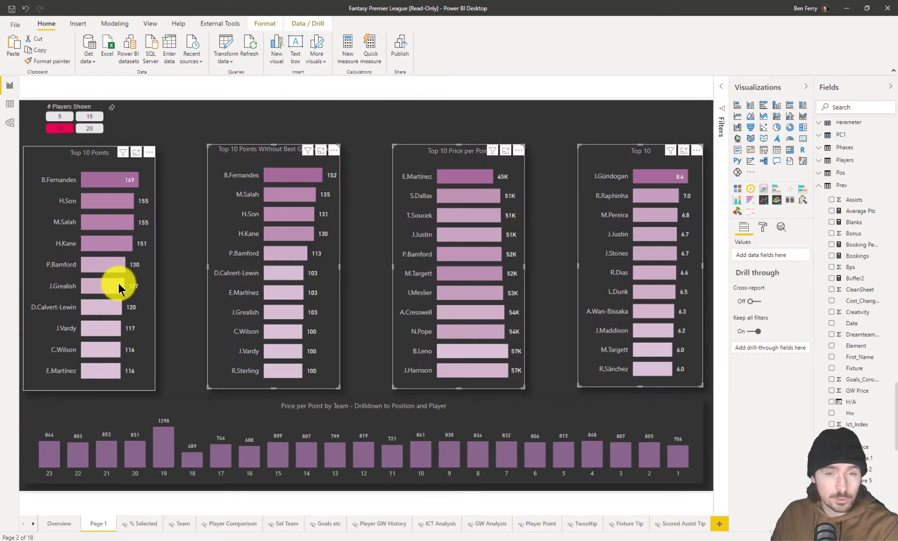
mouse_move(120, 287)
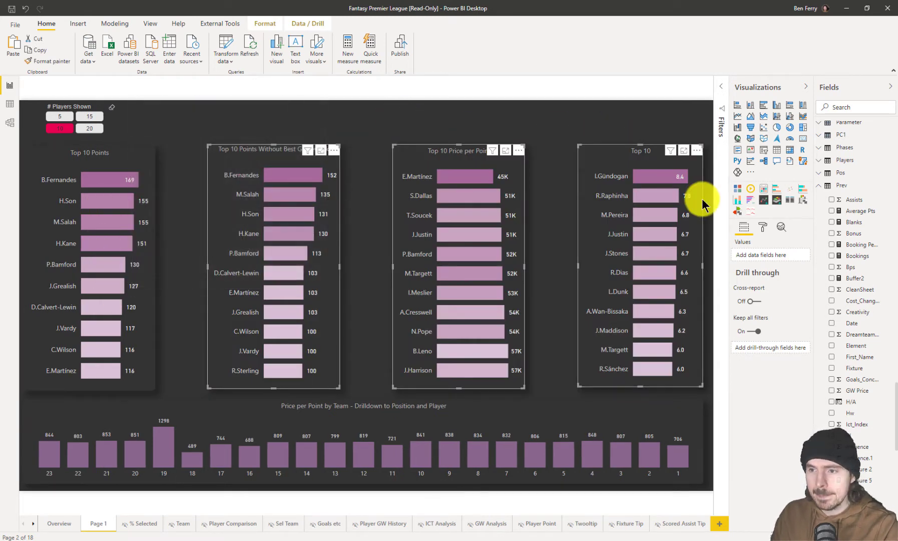
Step: Change the selected charts' Y-axis inner padding from 25% to 5%
click(763, 227)
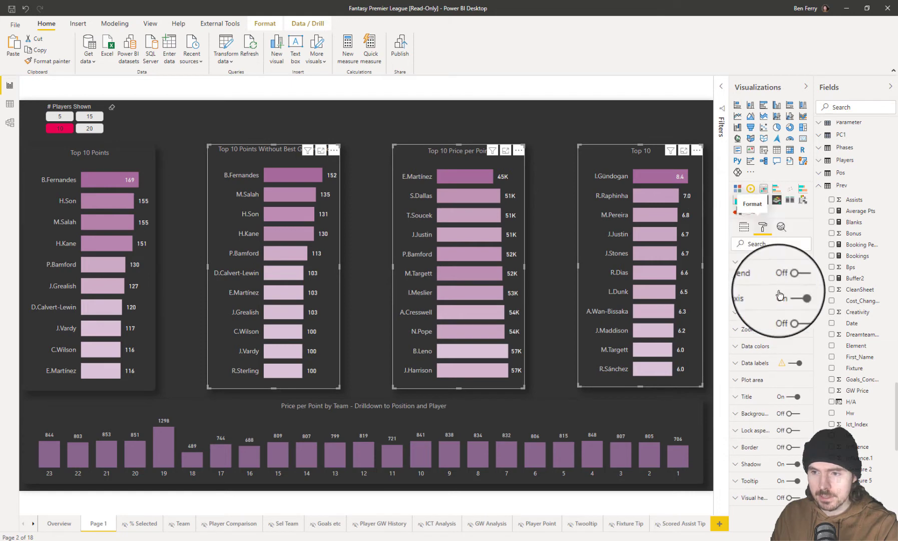
click(749, 295)
scroll(761, 475, down, 1)
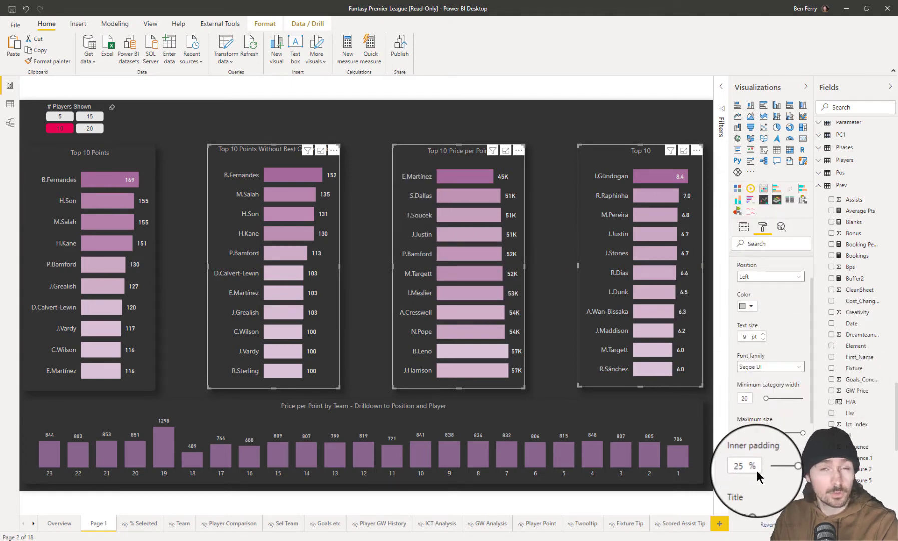
double_click(750, 471)
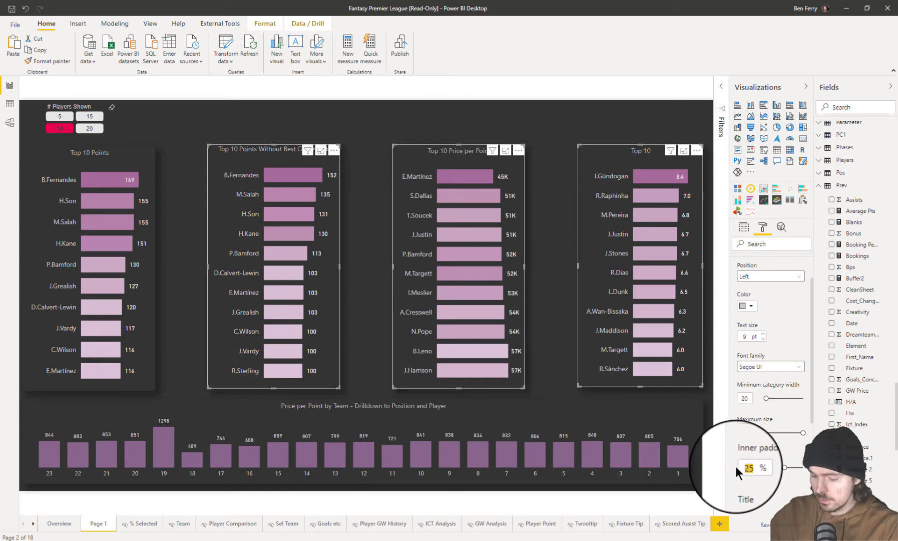
text(5)
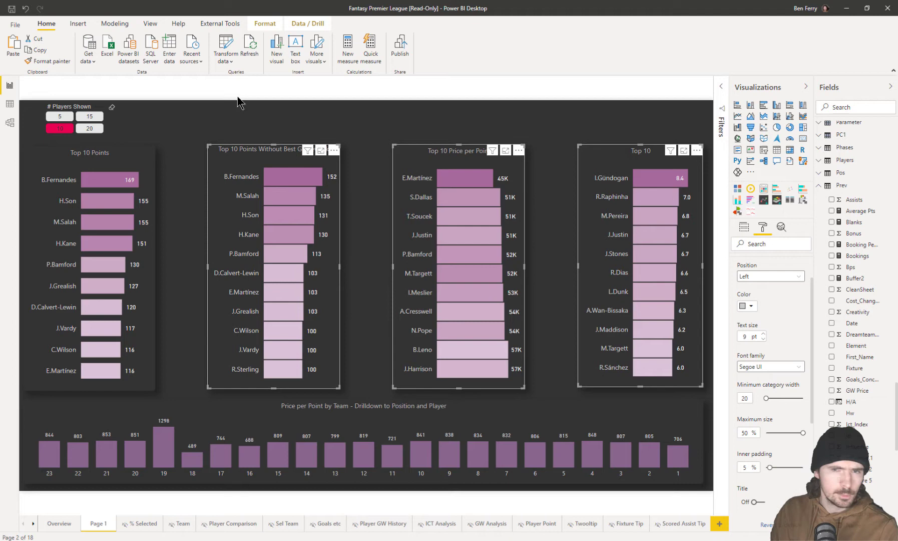
Step: Select the bottom Price per Point by Team column chart and set its X-axis inner padding to 5%
click(343, 198)
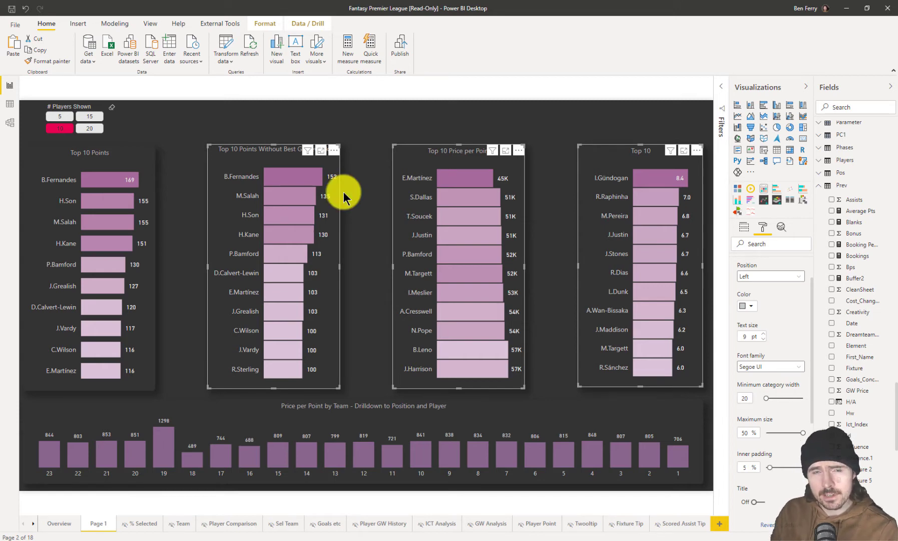
click(426, 422)
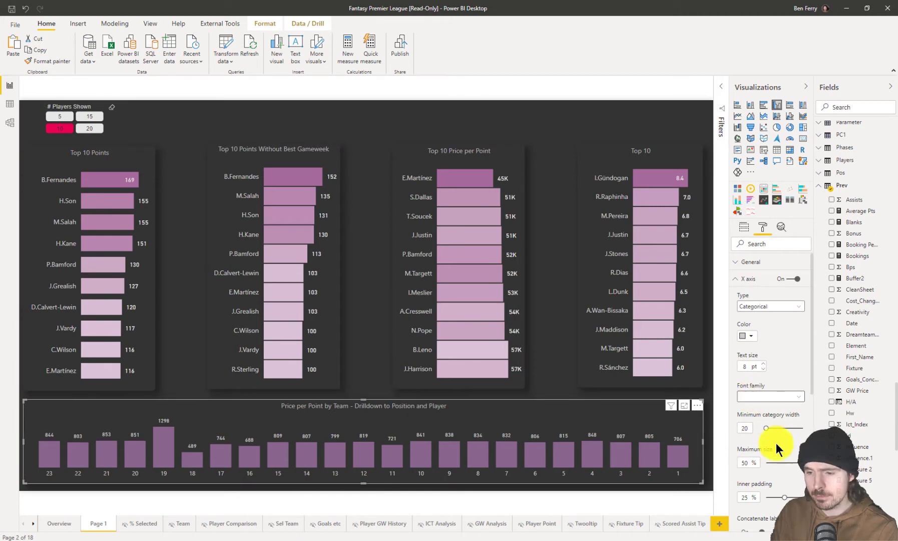
click(742, 496)
text(5)
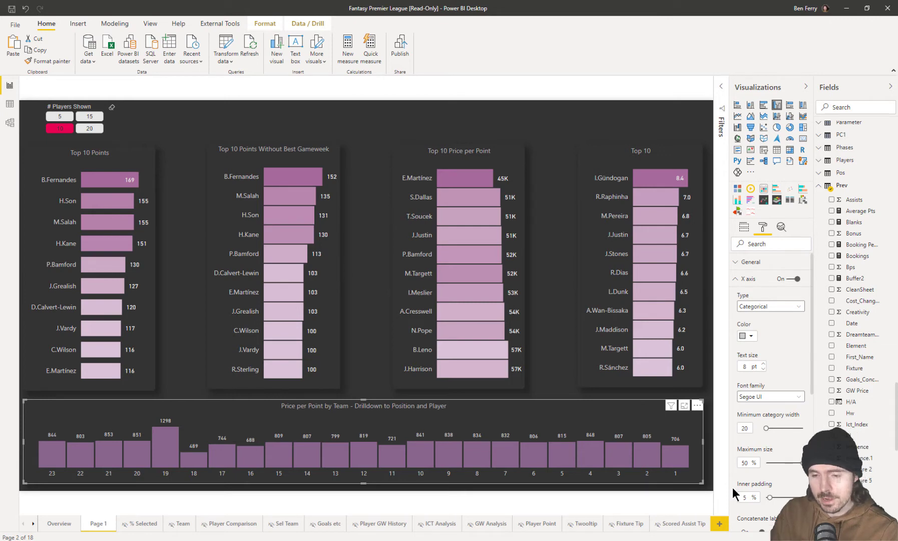
Step: Cross-highlight Page 1 on the B.Fernandes bar in the Top 10 Points Without Best Gameweek chart
click(316, 179)
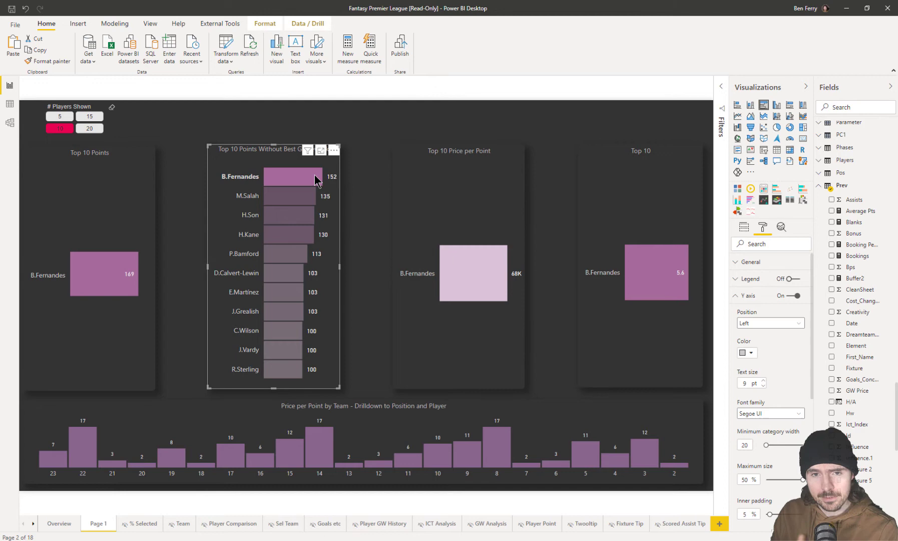
Step: Go to the Overview page and select its Price per Point by Team chart
click(55, 524)
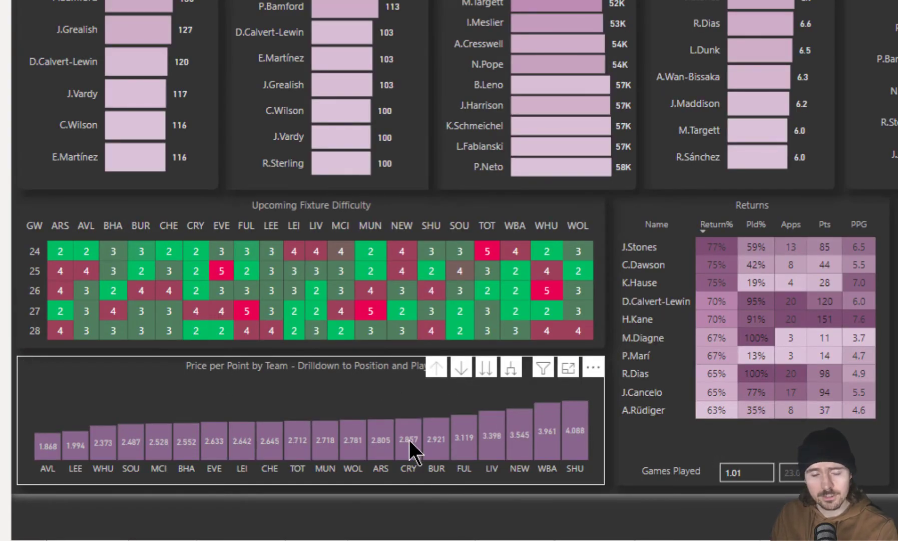
mouse_move(409, 440)
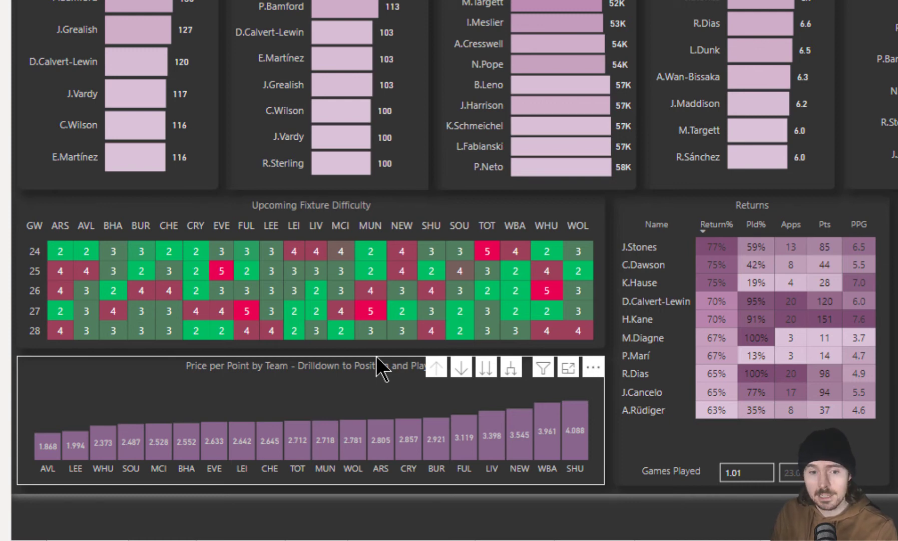
click(377, 358)
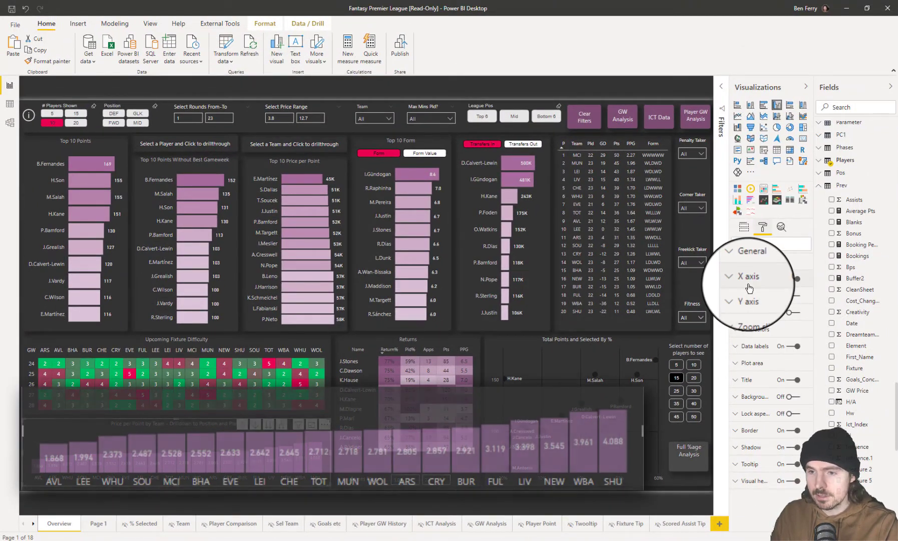
Step: Enter 25 as the chart's X-axis inner padding, then collapse the X axis section
click(747, 278)
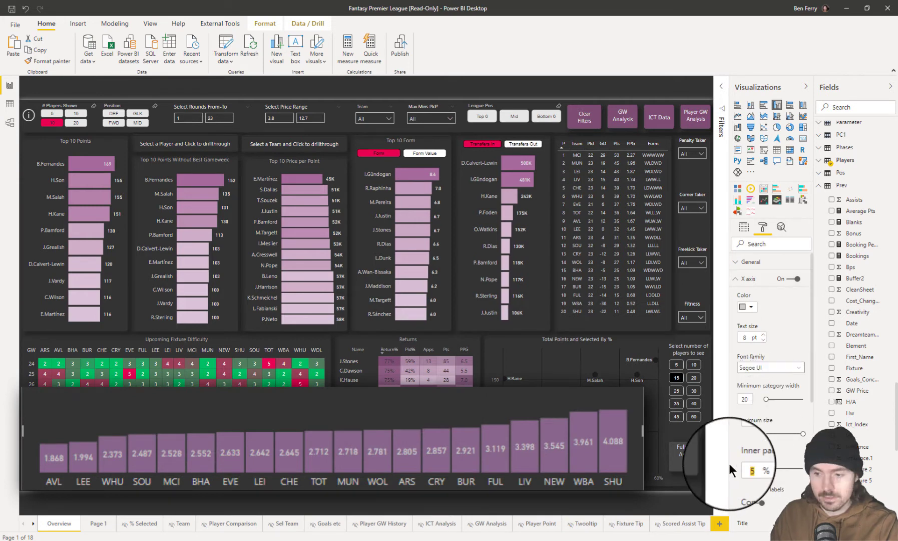
text(25)
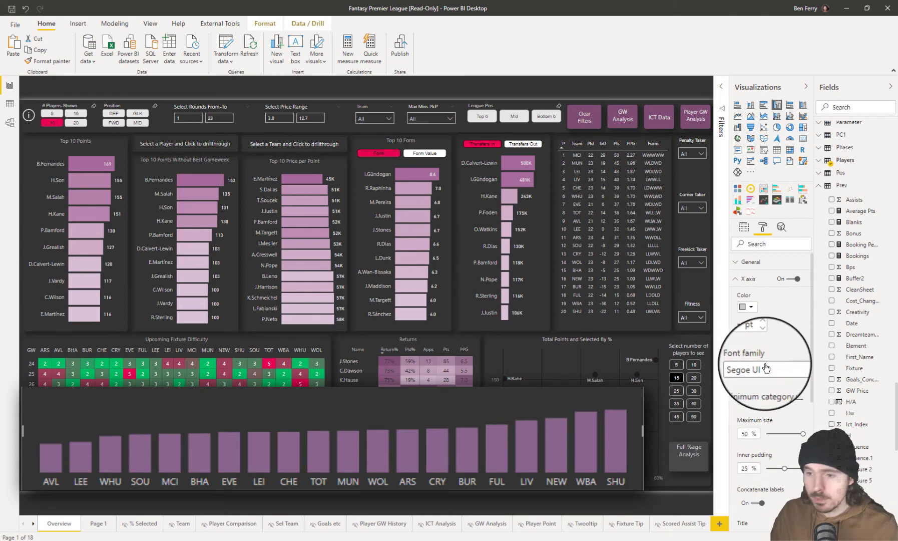
click(770, 284)
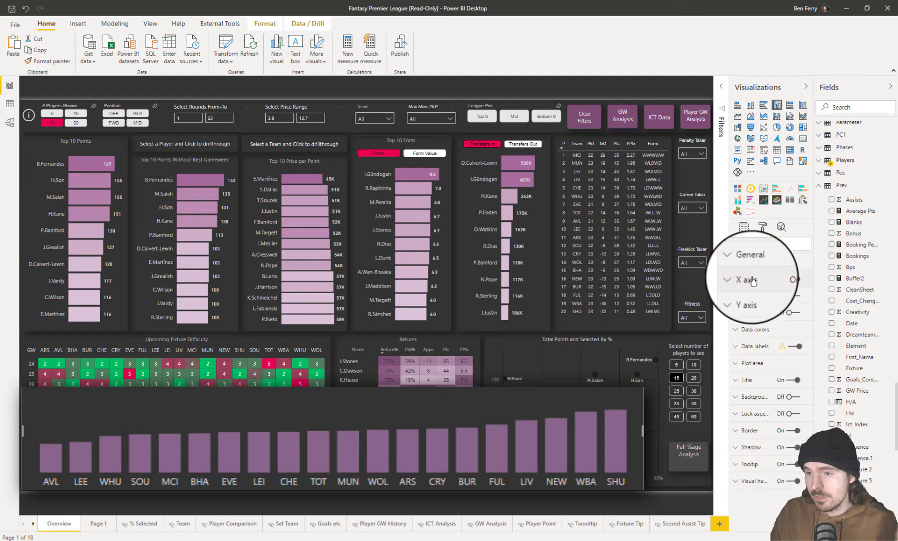
Step: Expand the data label settings and keep display units at Auto
click(751, 345)
click(771, 404)
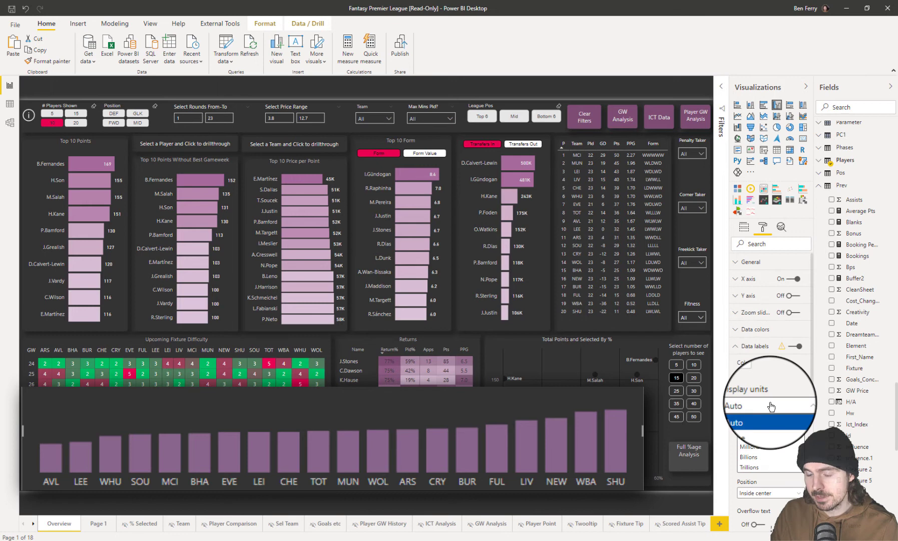
click(766, 416)
Step: Try the data label positions Auto and then Inside end
click(771, 493)
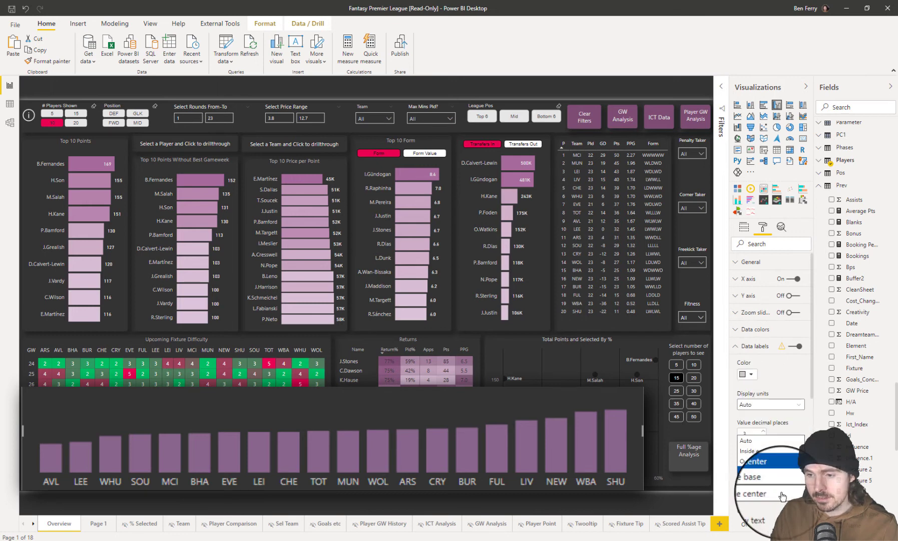
click(765, 440)
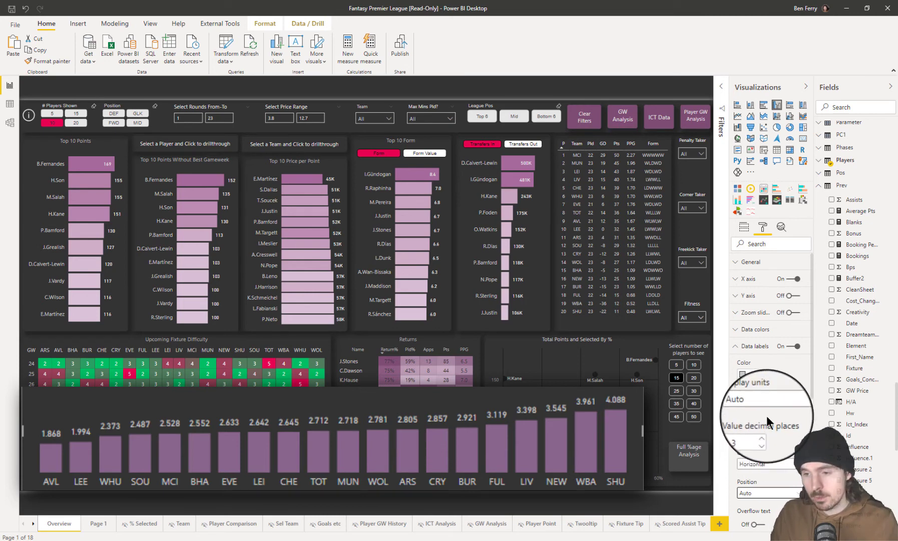
click(771, 493)
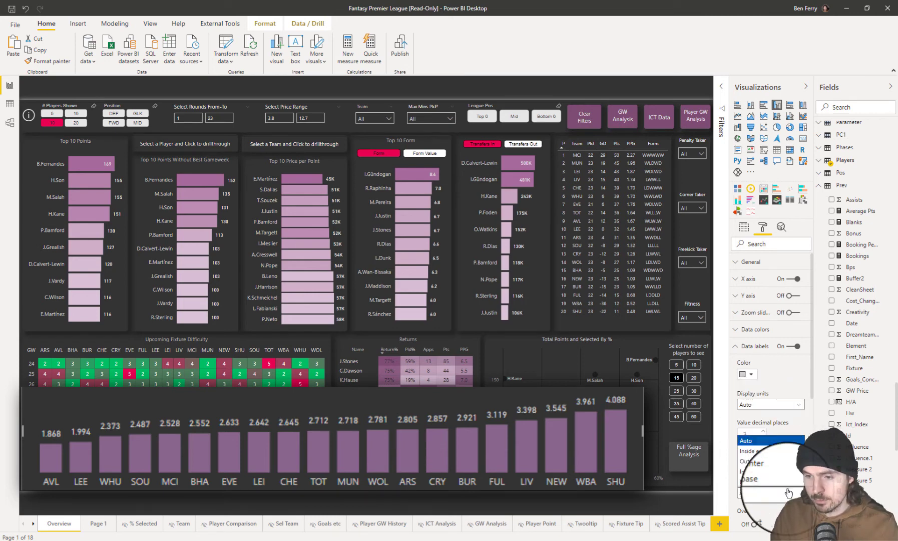
click(784, 456)
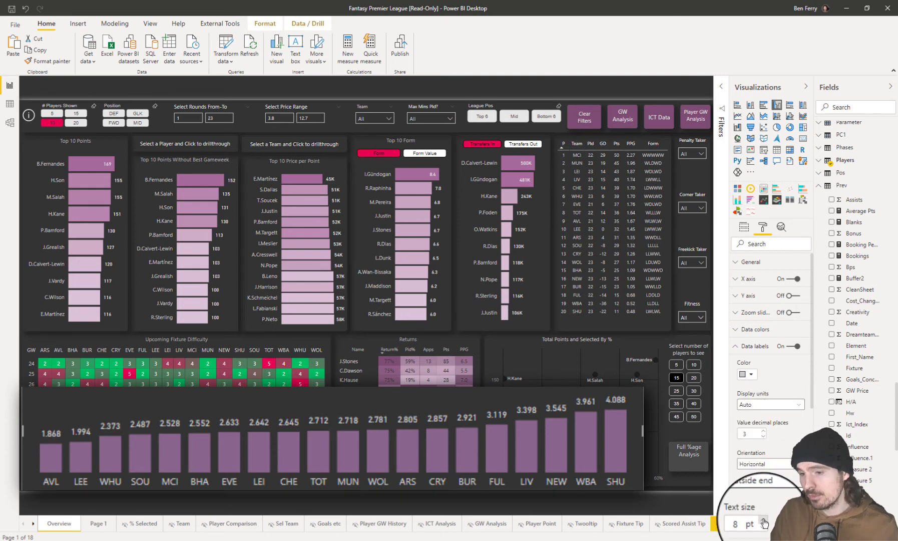
click(764, 494)
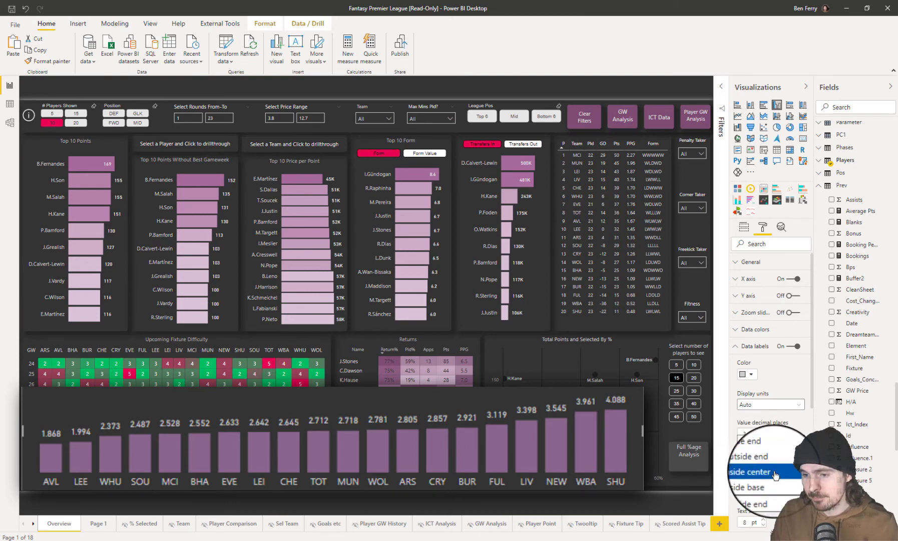
Step: Pick another label position, then change the X-axis inner padding from 25 to 5
click(775, 473)
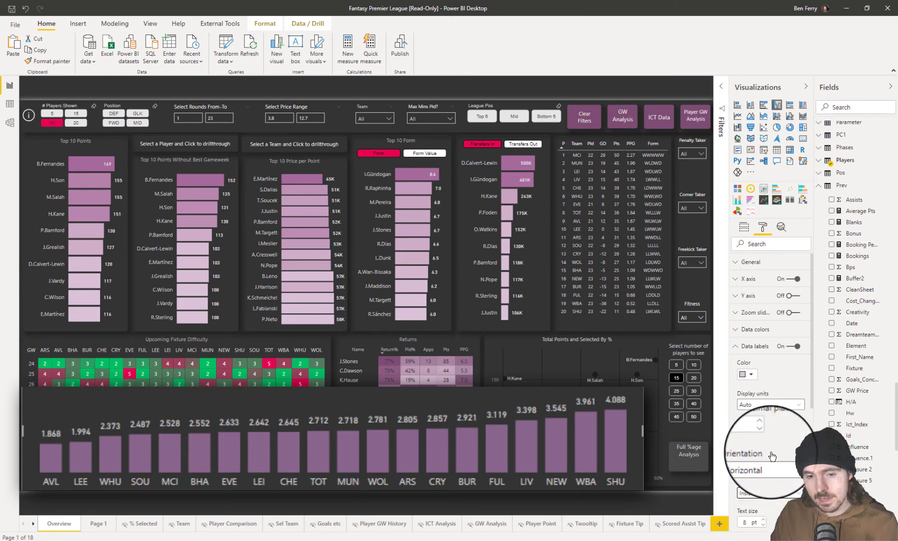
click(744, 346)
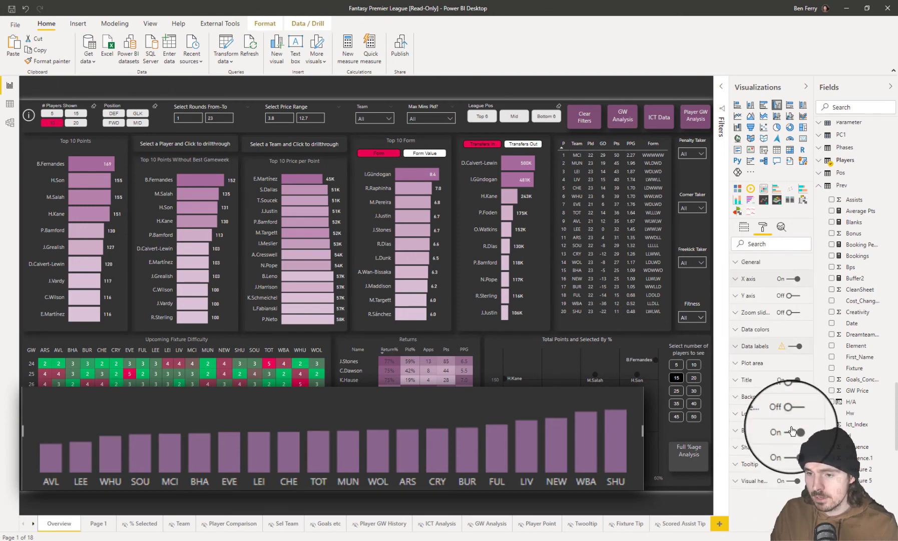
click(736, 278)
click(742, 468)
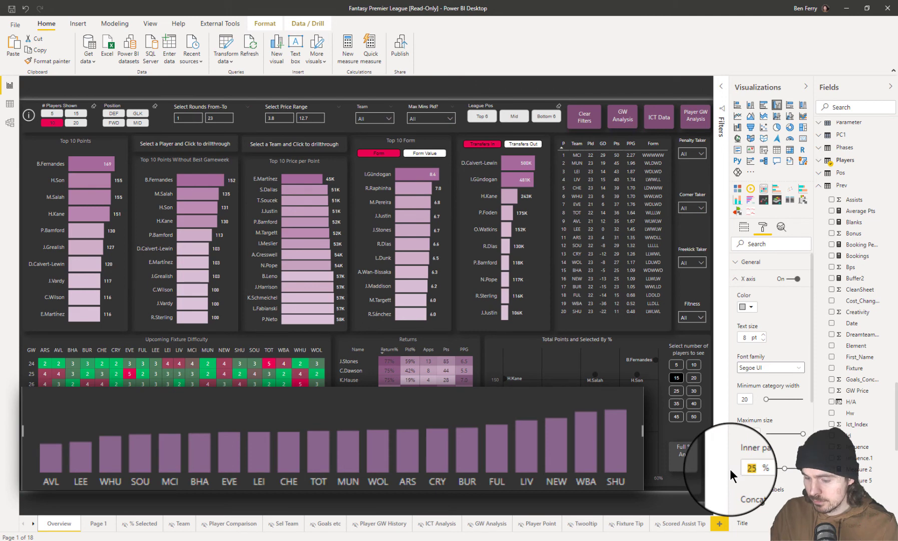
text(5)
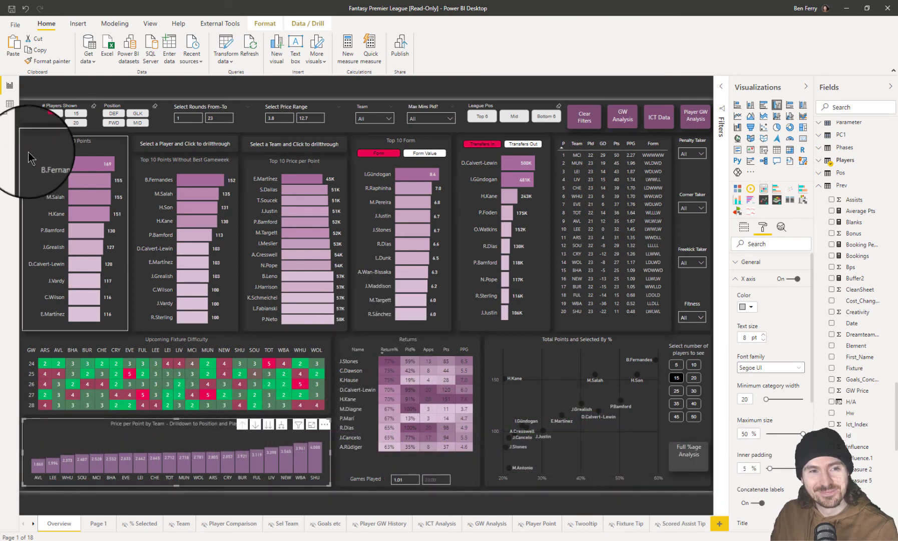
Step: Select the Overview page's Top 10 Points bar chart
click(58, 149)
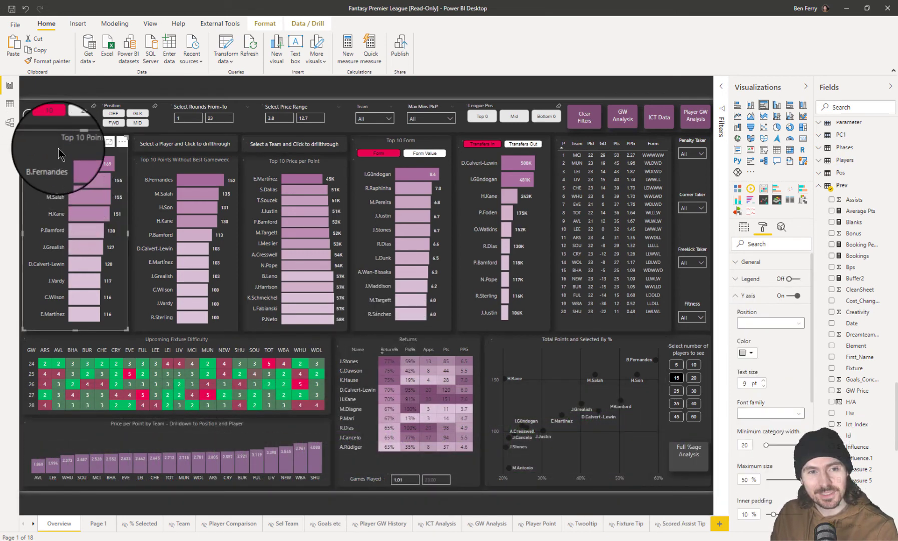